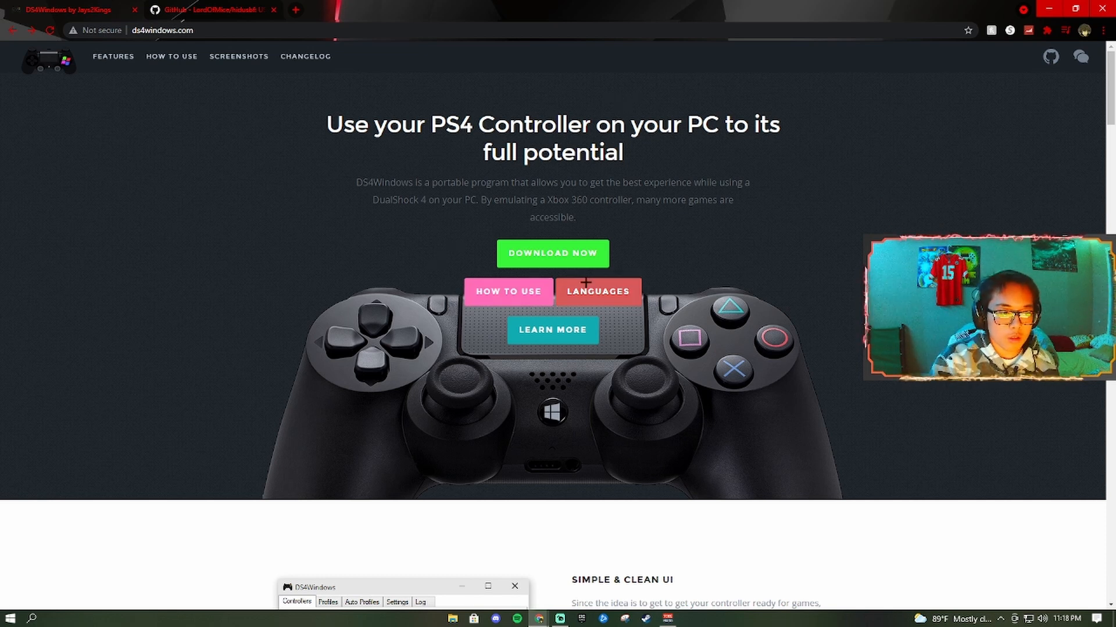
Download DS4Windows.zip for version 1.4.52 from the project's release page and open the downloaded archive
{"action": "left_click", "coordinate": [553, 252]}
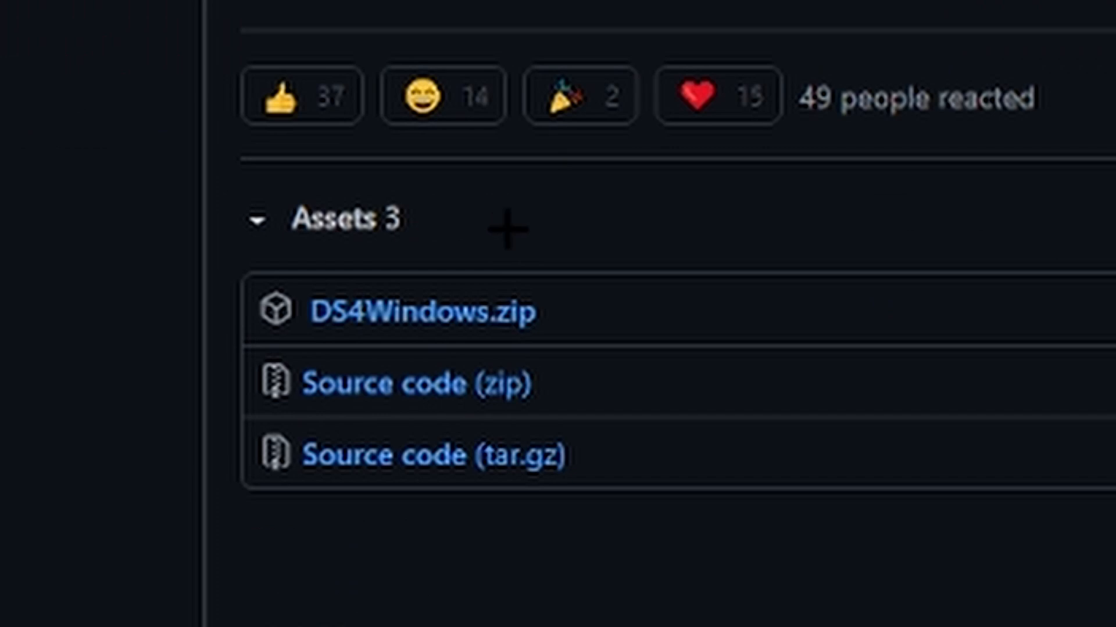
{"action": "left_click", "coordinate": [532, 308]}
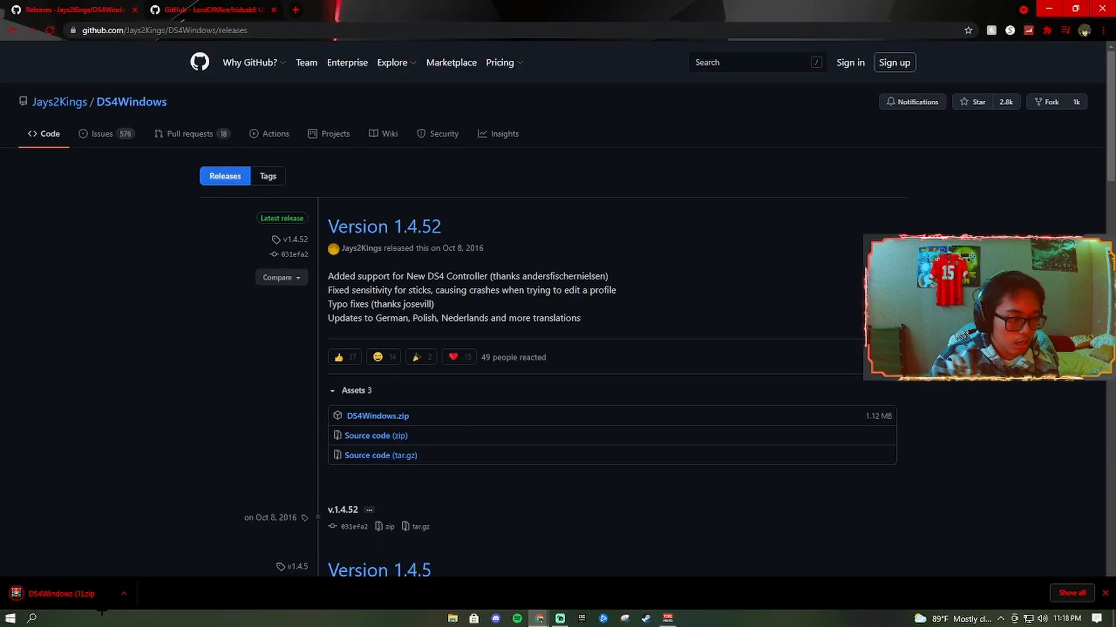
{"action": "left_click", "coordinate": [99, 590]}
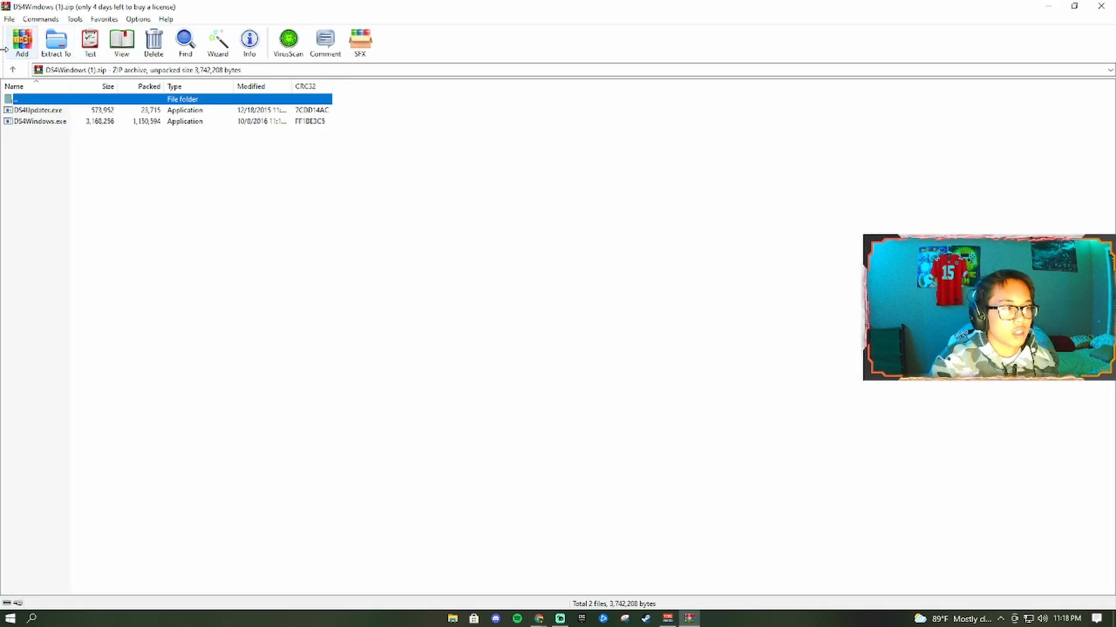
Launch DS4Windows.exe from the downloaded archive
{"action": "left_click", "coordinate": [56, 43]}
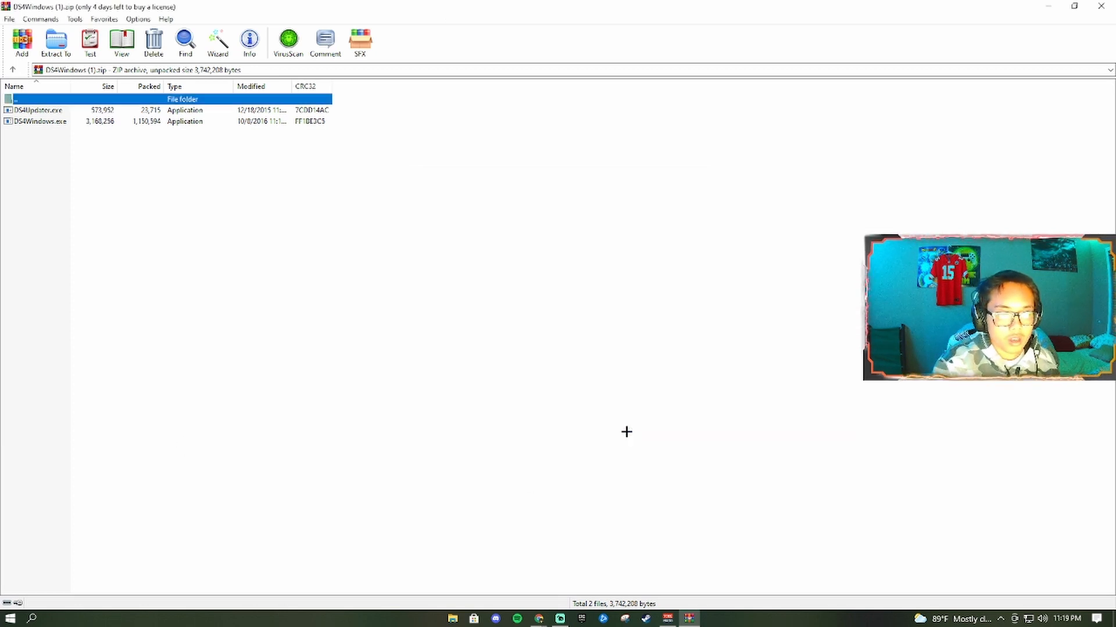
{"action": "left_click", "coordinate": [628, 431]}
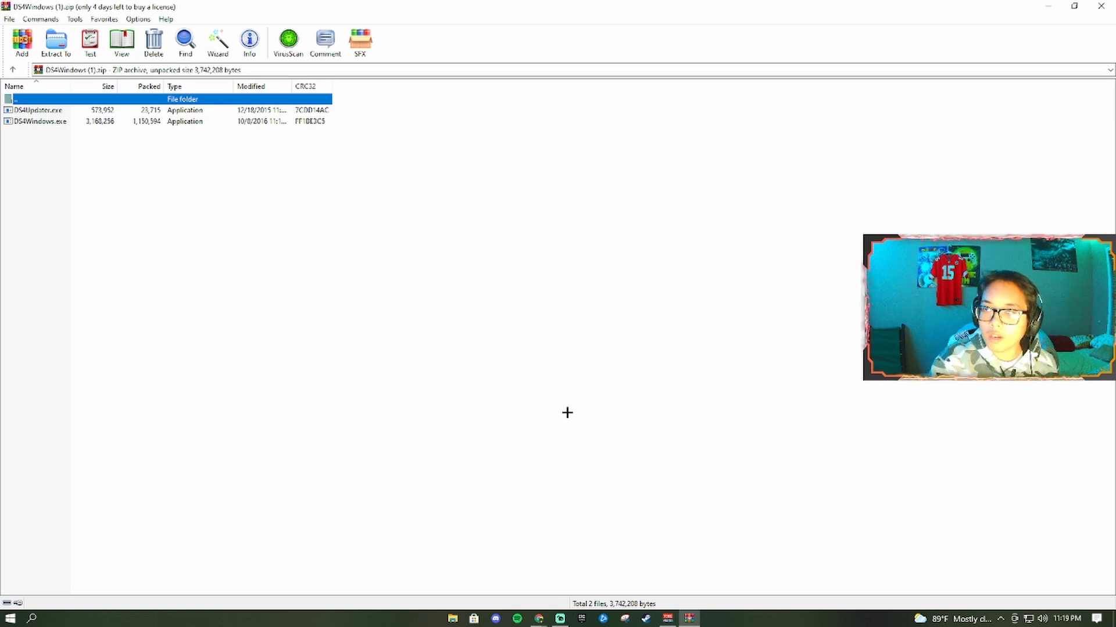
{"action": "left_click", "coordinate": [21, 121]}
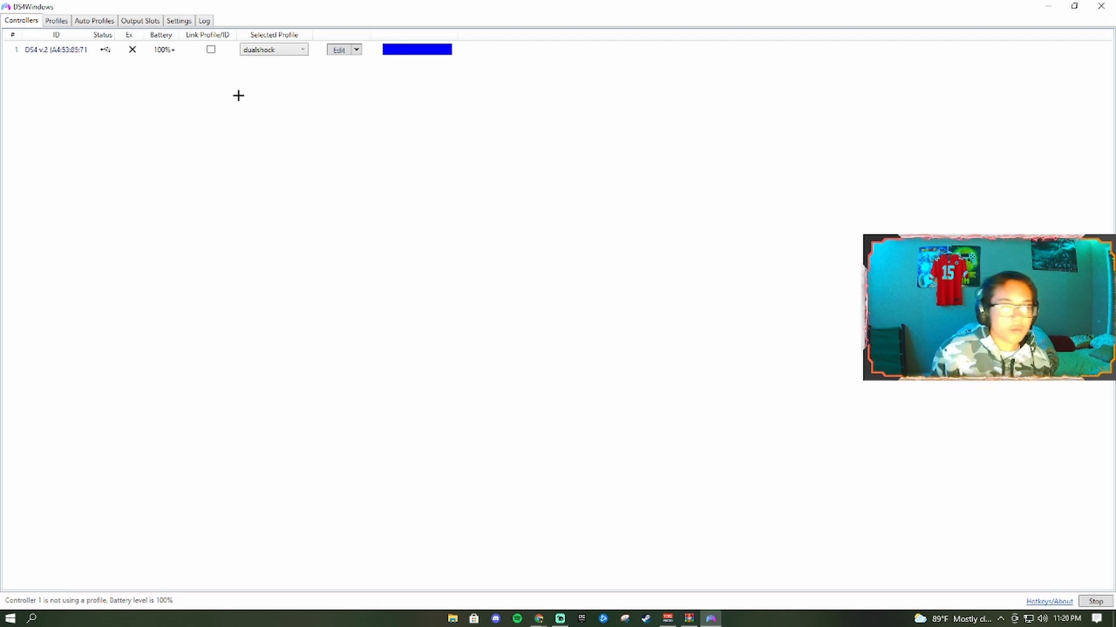
Create a new controller profile and set its emulated controller to DualShock 4
{"action": "left_click", "coordinate": [58, 22]}
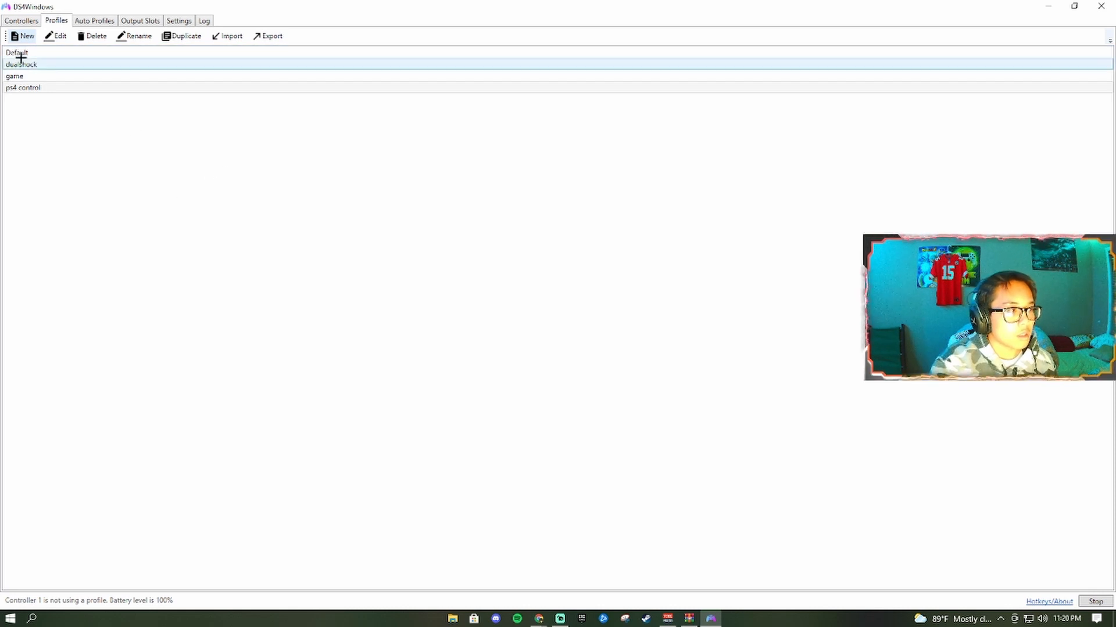
{"action": "left_click", "coordinate": [23, 36]}
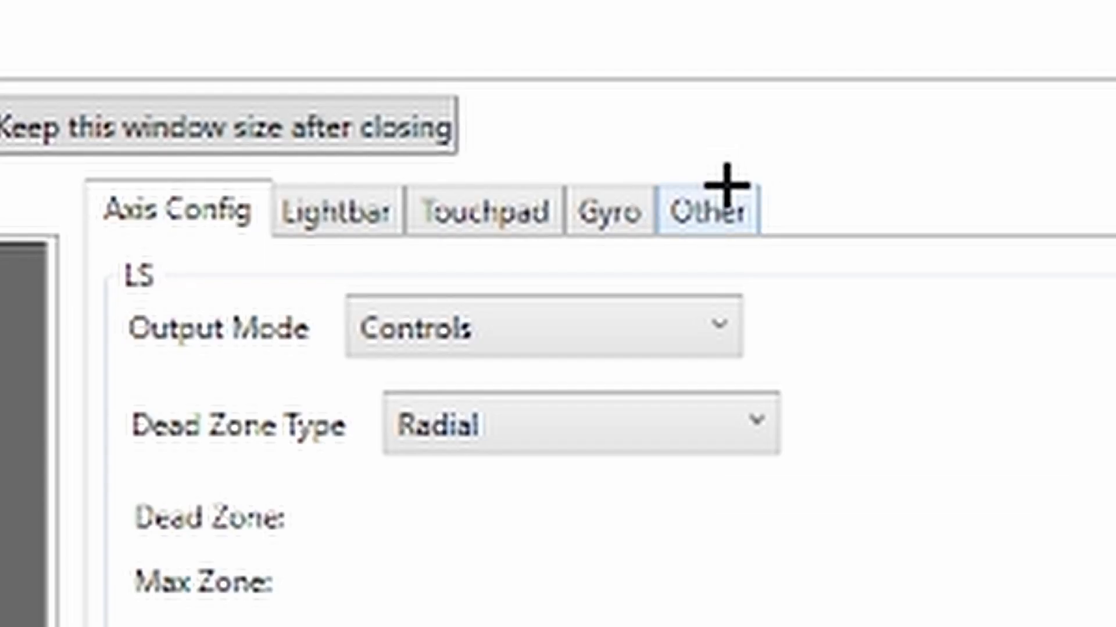
{"action": "left_click", "coordinate": [727, 185]}
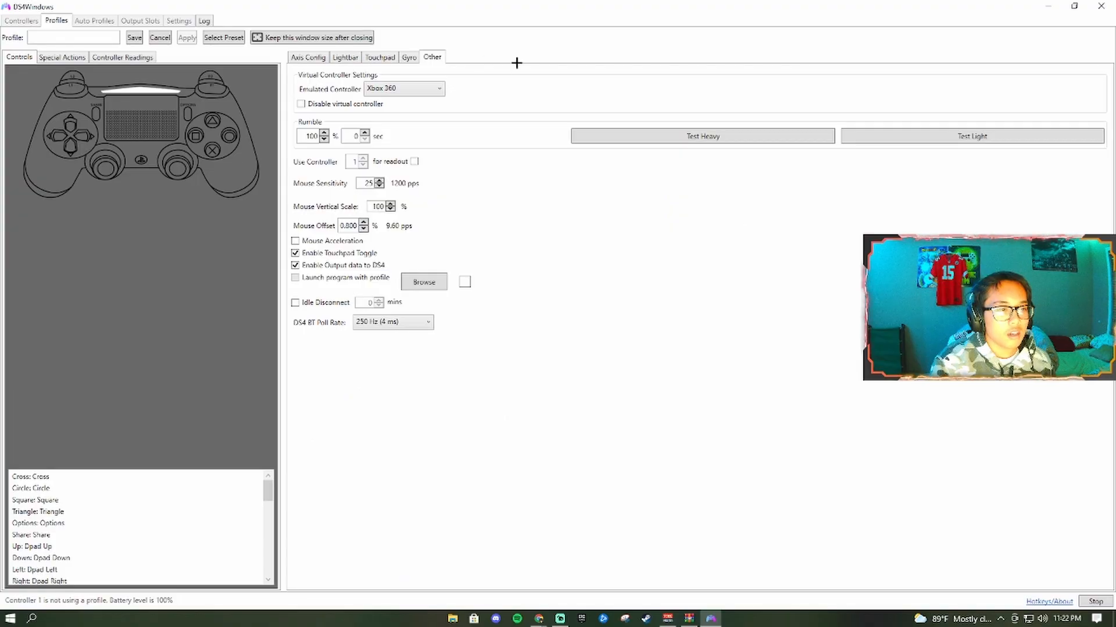
{"action": "left_click", "coordinate": [419, 88]}
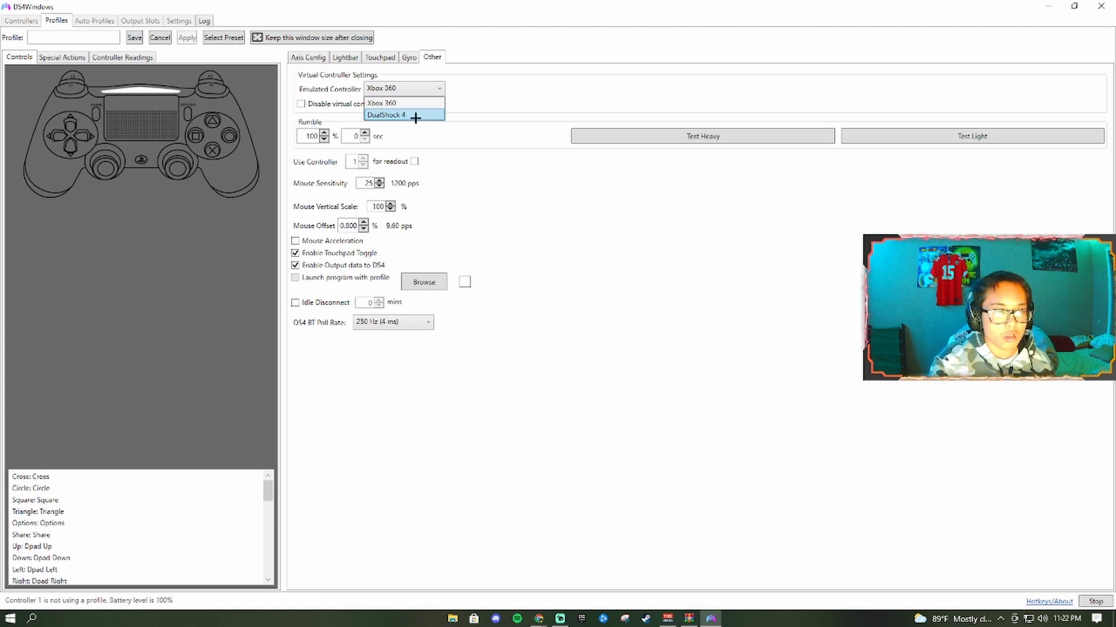
{"action": "left_click", "coordinate": [414, 116]}
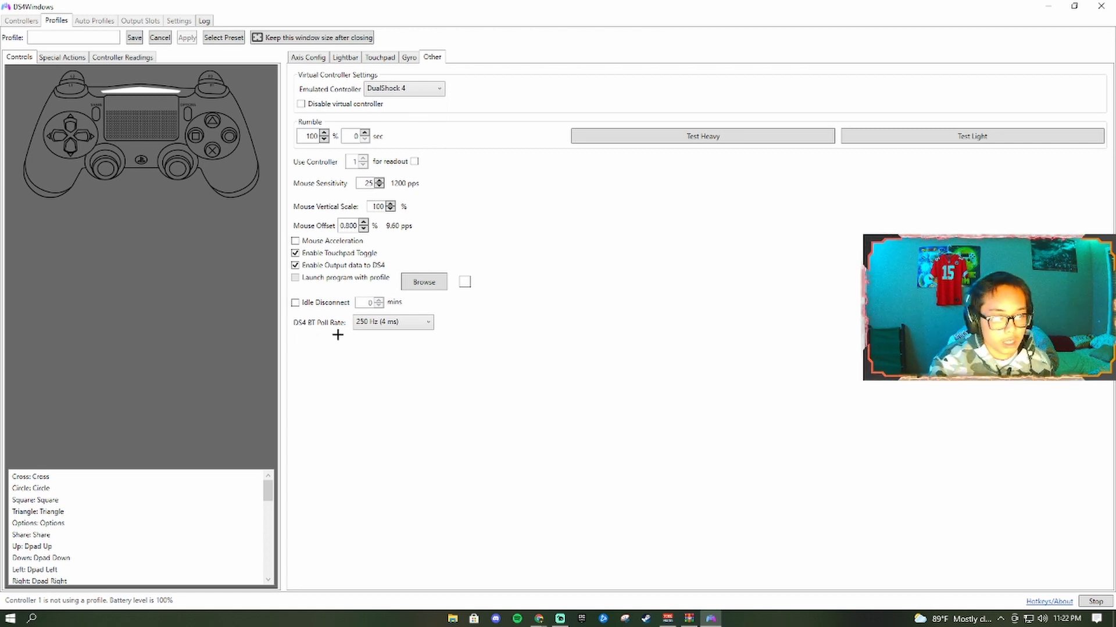
Set the new profile's DS4 BT poll rate to Max (1 ms)
{"action": "left_click", "coordinate": [357, 322]}
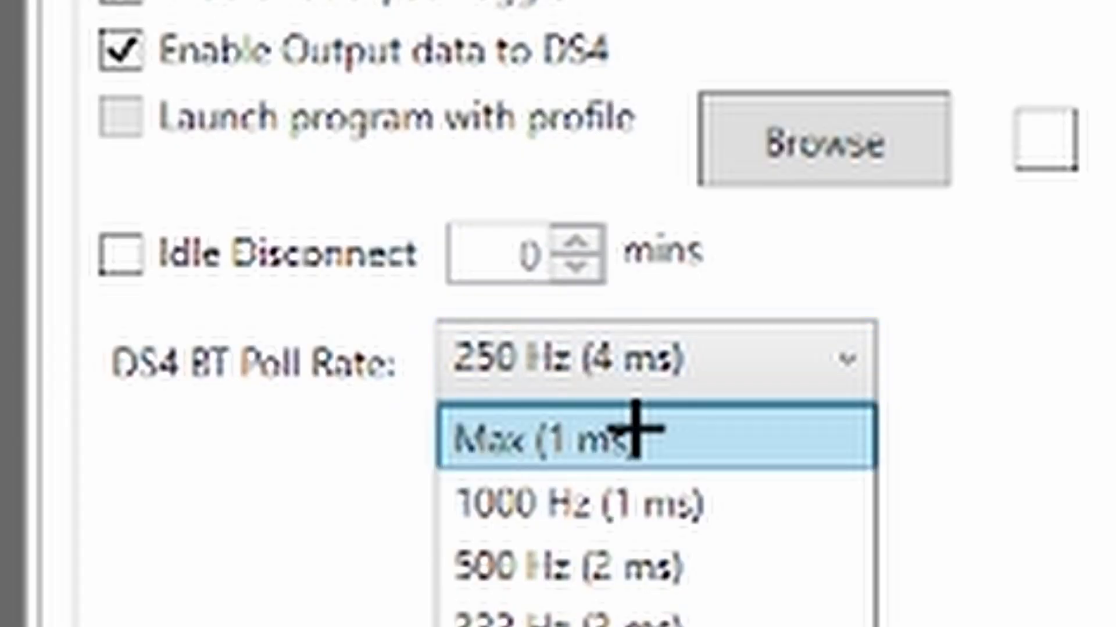
{"action": "left_click", "coordinate": [636, 430]}
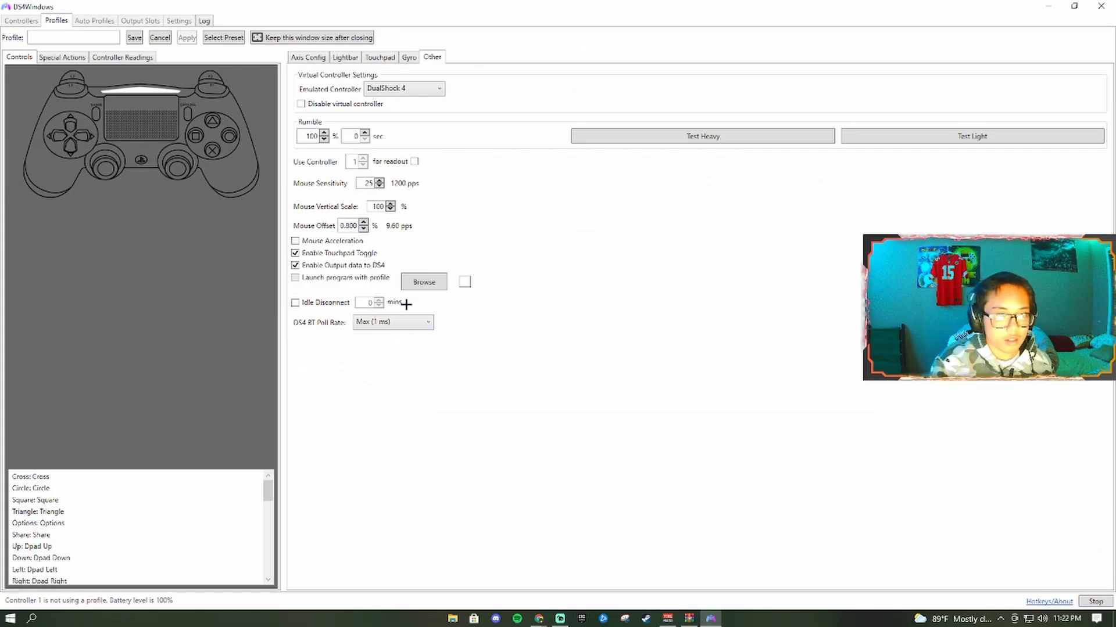
{"action": "left_click", "coordinate": [406, 322]}
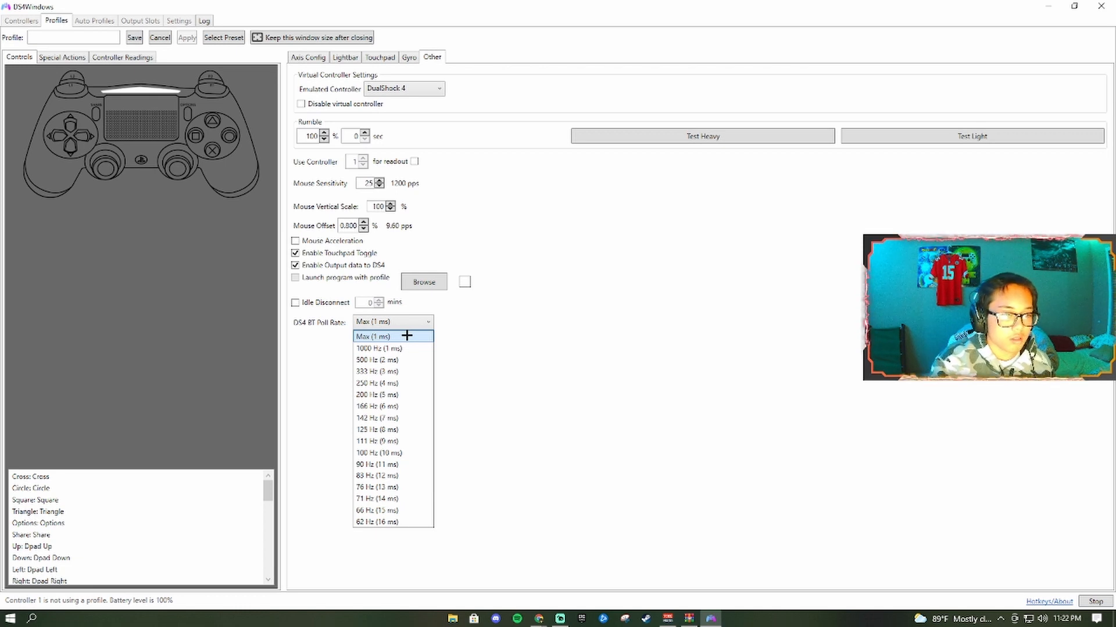
{"action": "left_click", "coordinate": [406, 335]}
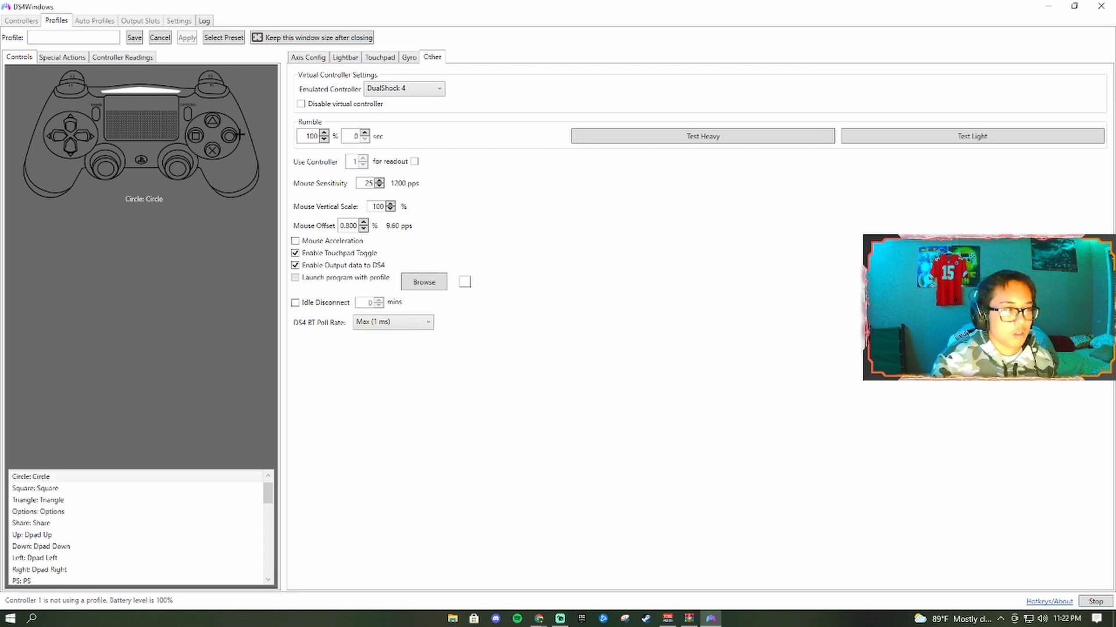
Name the new profile "testing" and save it
{"action": "left_click", "coordinate": [87, 36]}
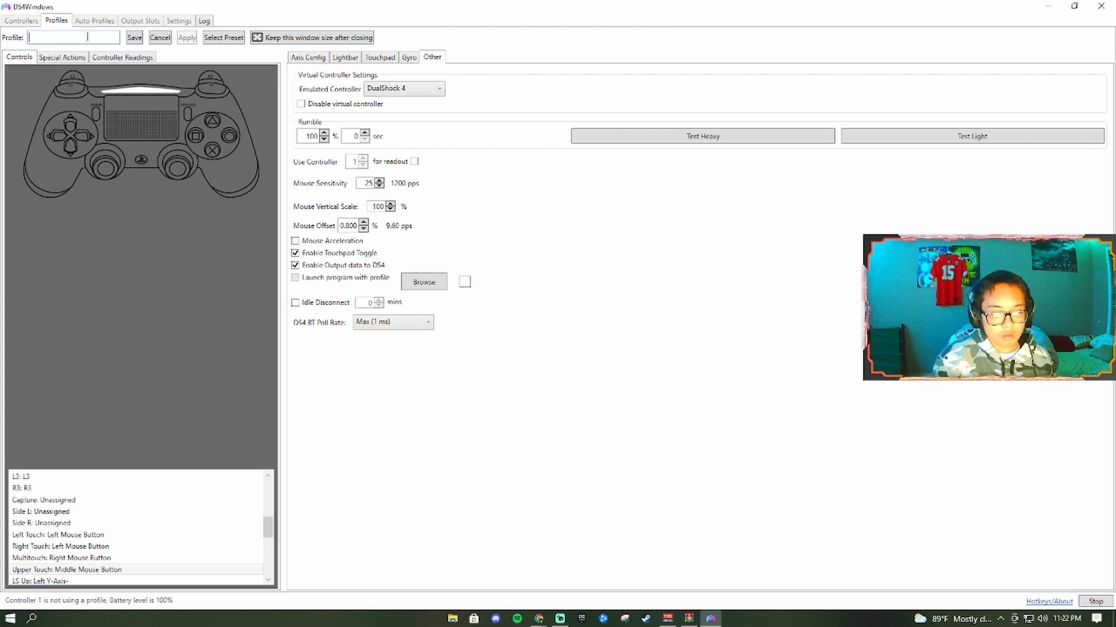
{"action": "type", "text": "te"}
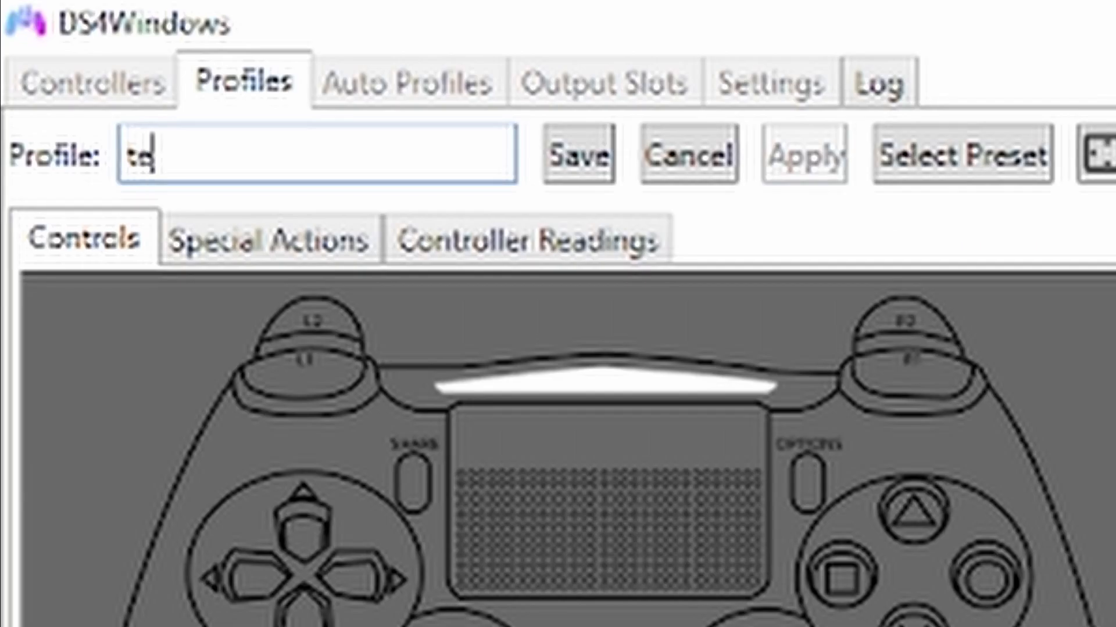
{"action": "type", "text": "sting"}
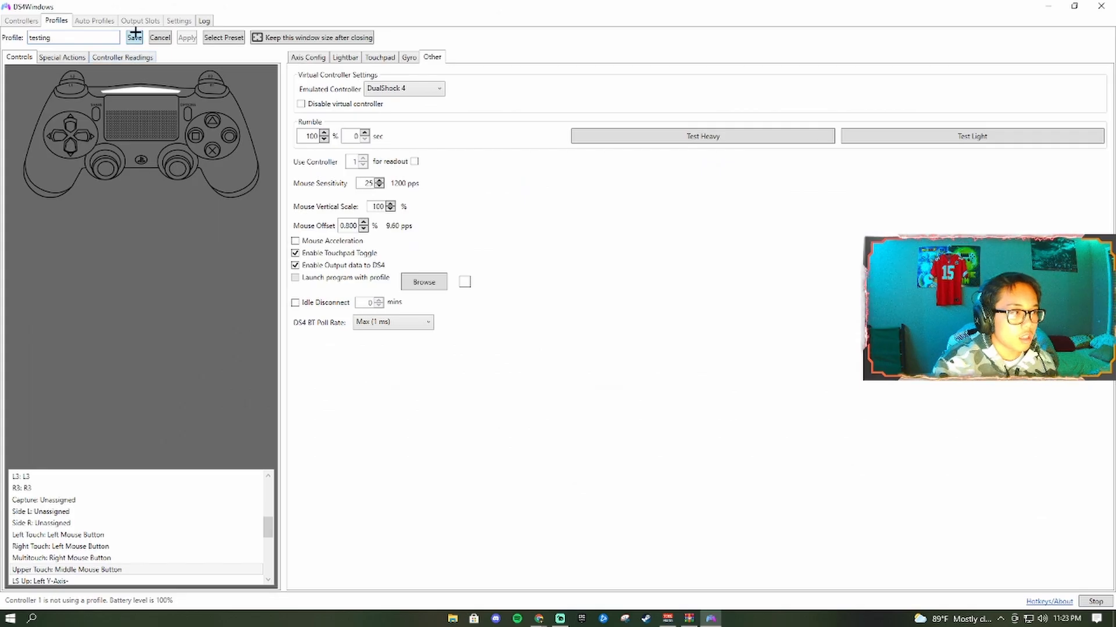
{"action": "left_click", "coordinate": [135, 37]}
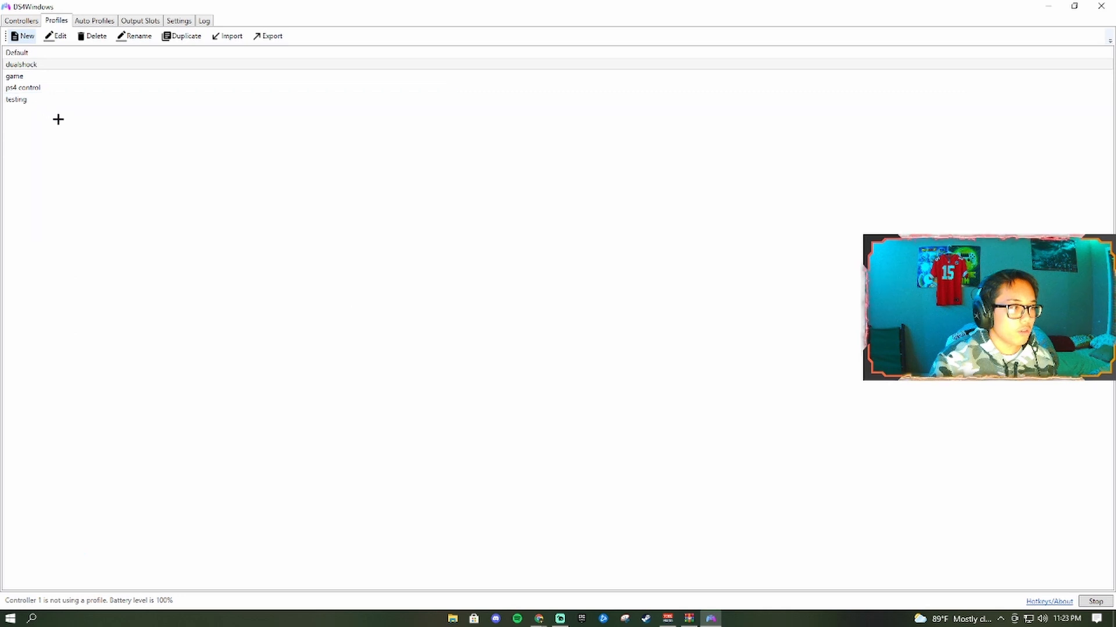
Open the testing profile and check the controller's input delay in its live readings
{"action": "left_click", "coordinate": [40, 100]}
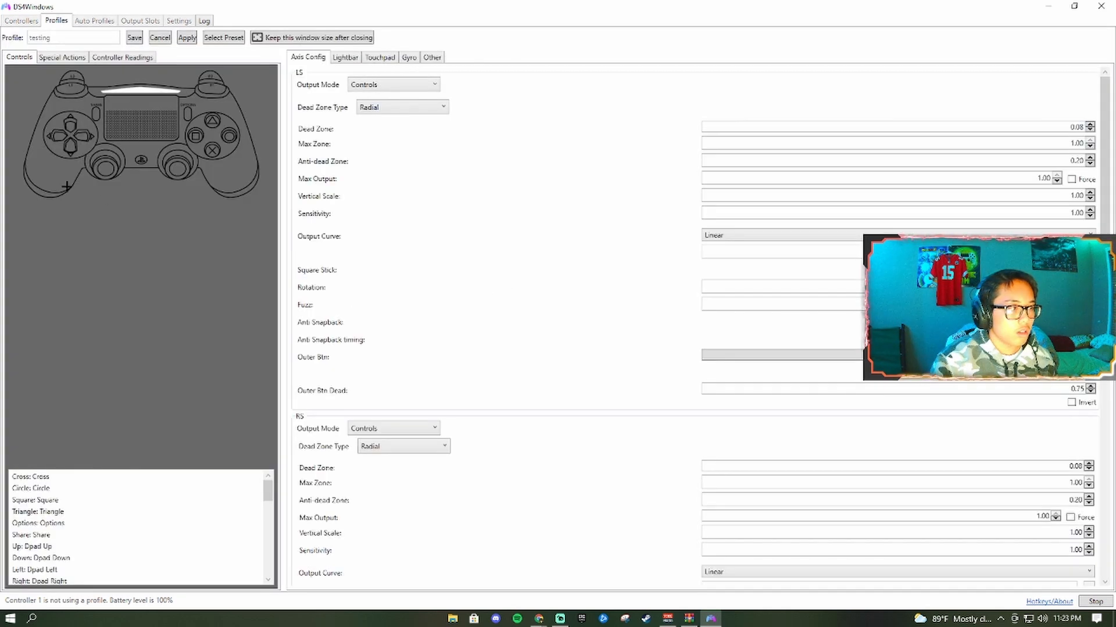
{"action": "left_click", "coordinate": [118, 56]}
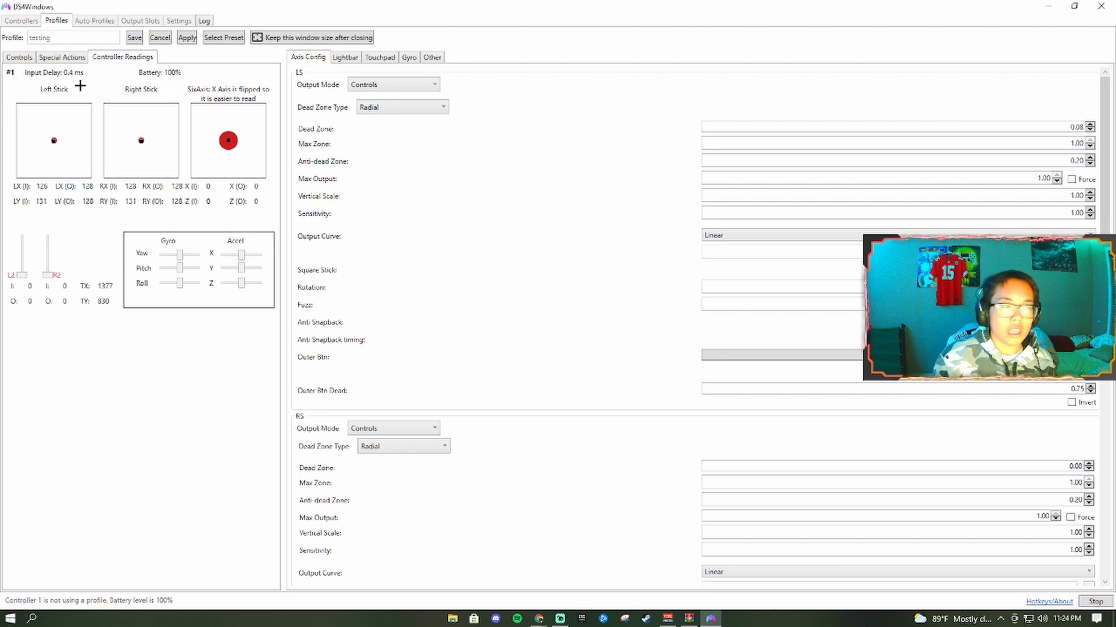
Switch to the browser, download hidusbf.zip from the LordOfMice/hidusbf GitHub repository and open the archive
{"action": "key", "text": "alt+Tab"}
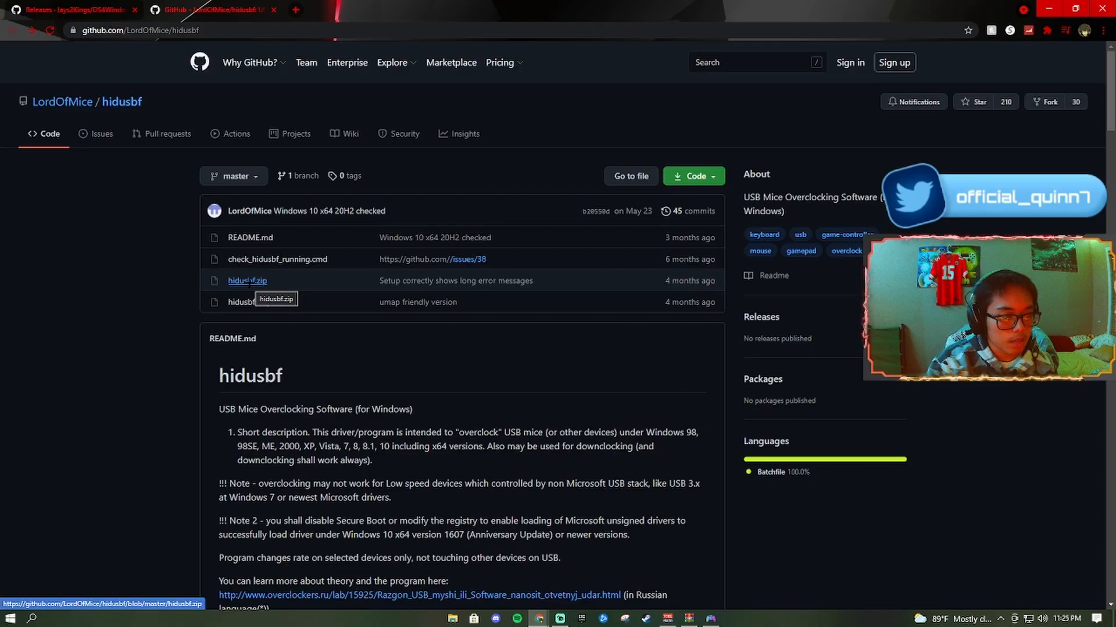
{"action": "left_click", "coordinate": [401, 378]}
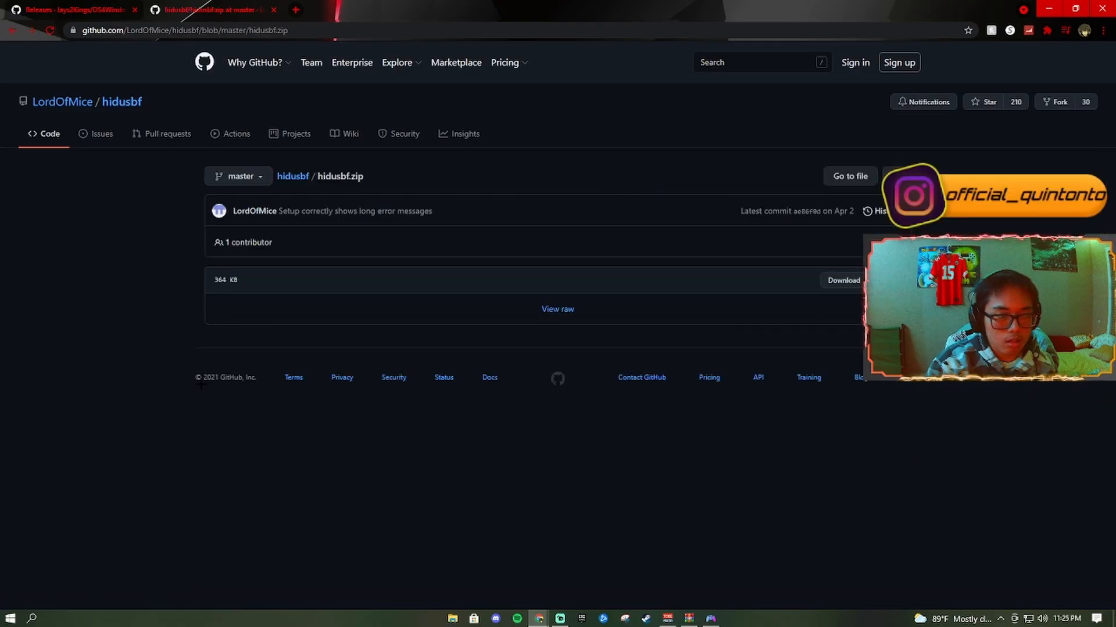
{"action": "left_click", "coordinate": [841, 282]}
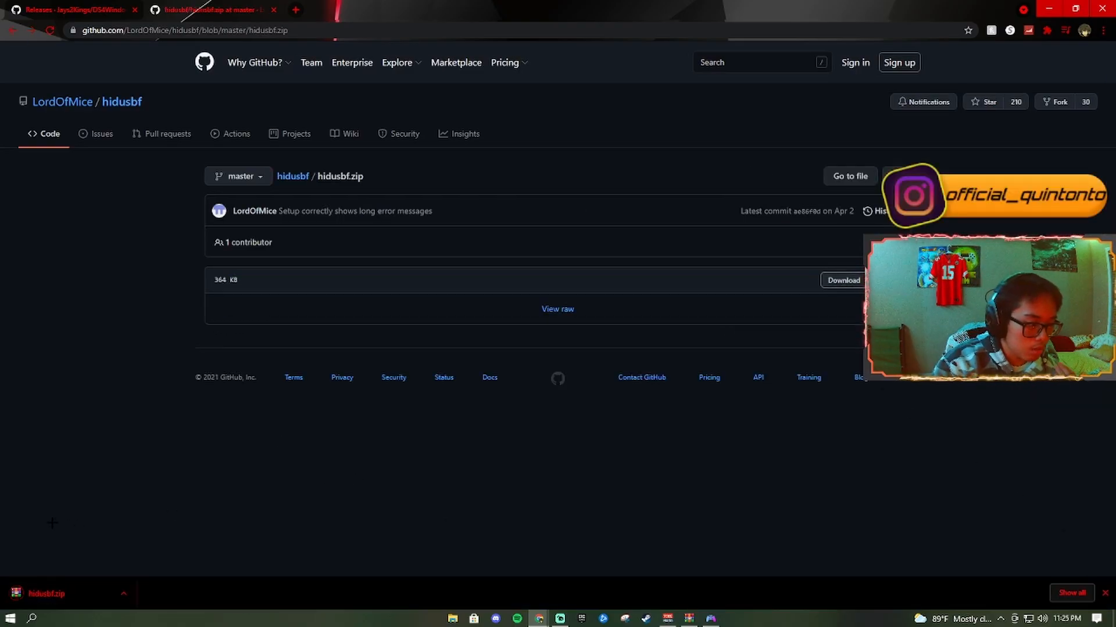
{"action": "left_click", "coordinate": [47, 594]}
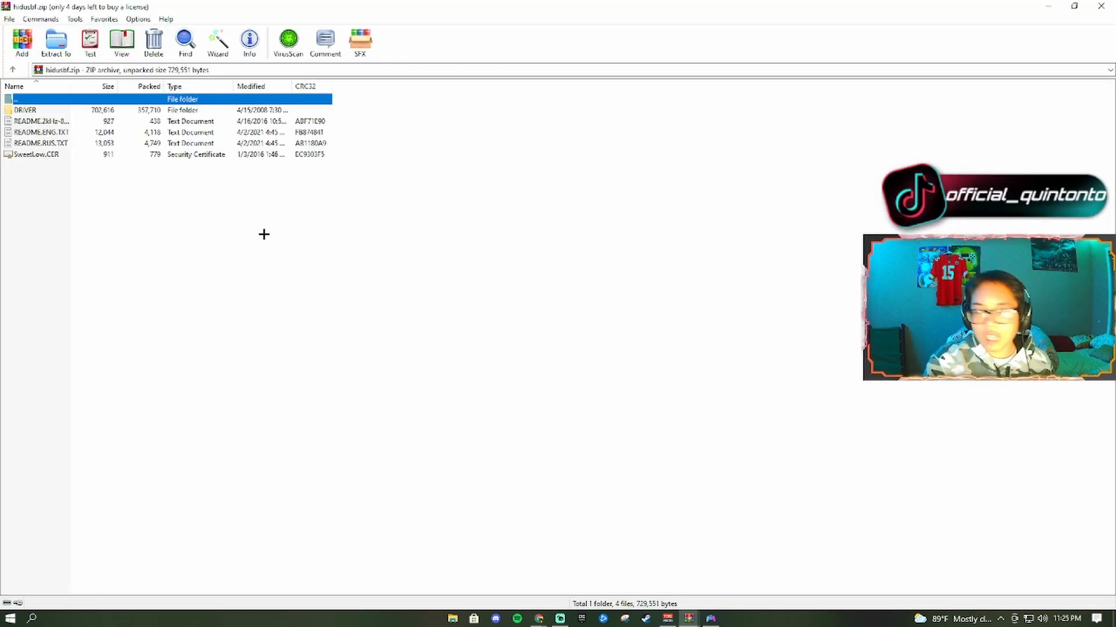
Run Setup.exe from the archive's DRIVER folder and list All devices in the USB rate setup
{"action": "double_click", "coordinate": [33, 110]}
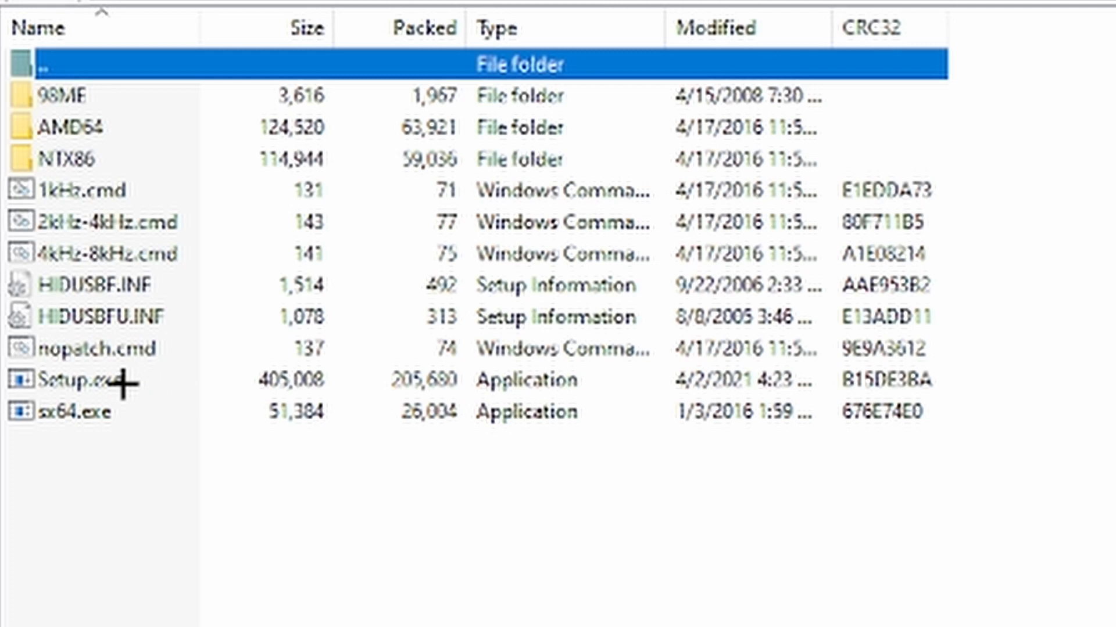
{"action": "double_click", "coordinate": [122, 382]}
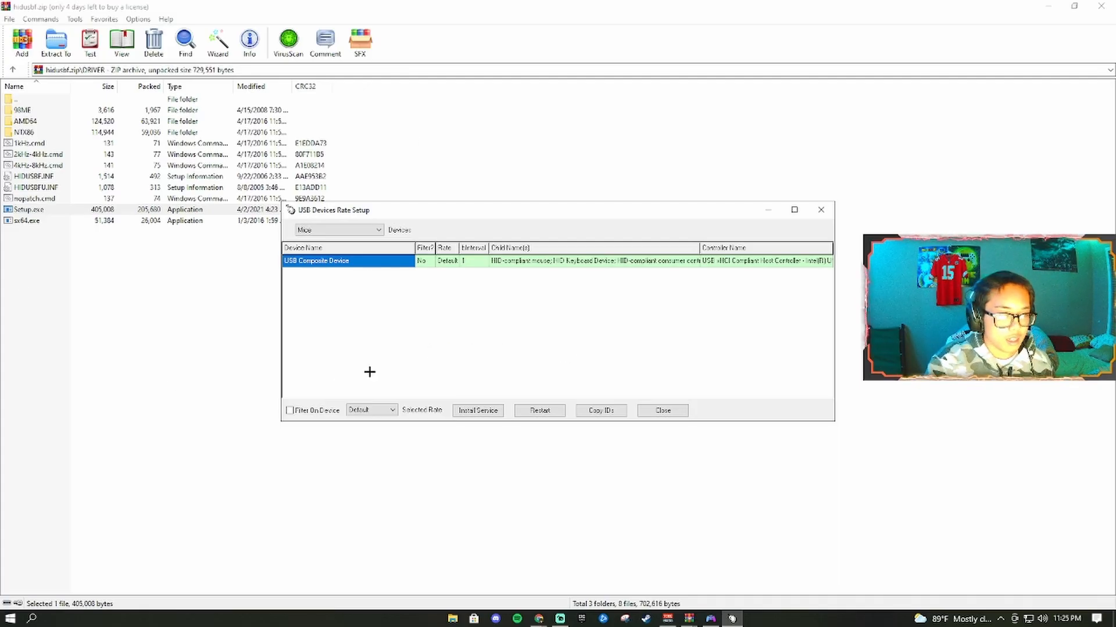
{"action": "left_click", "coordinate": [376, 230]}
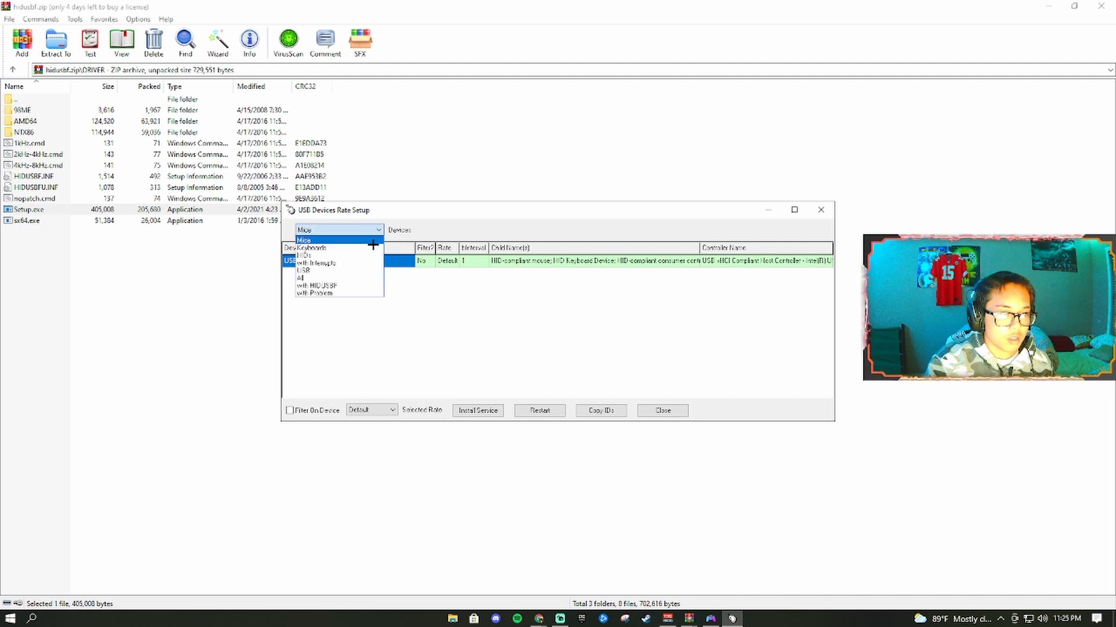
{"action": "left_click", "coordinate": [366, 278]}
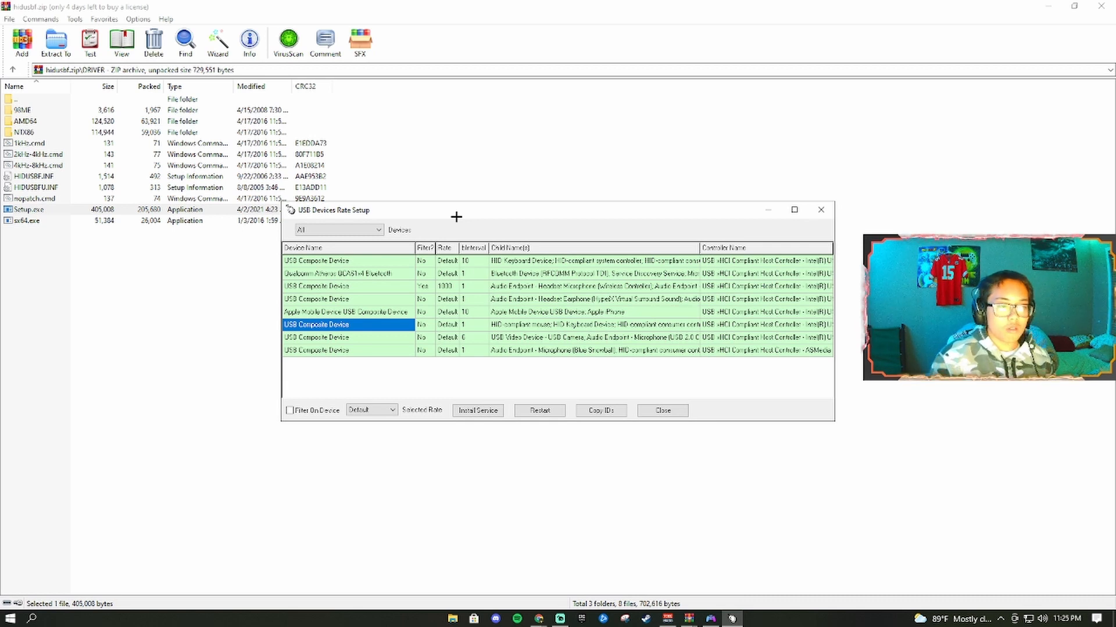
Choose a rate of 1000 for the wireless controller's USB Composite Device and close the USB rate setup
{"action": "left_click", "coordinate": [387, 286]}
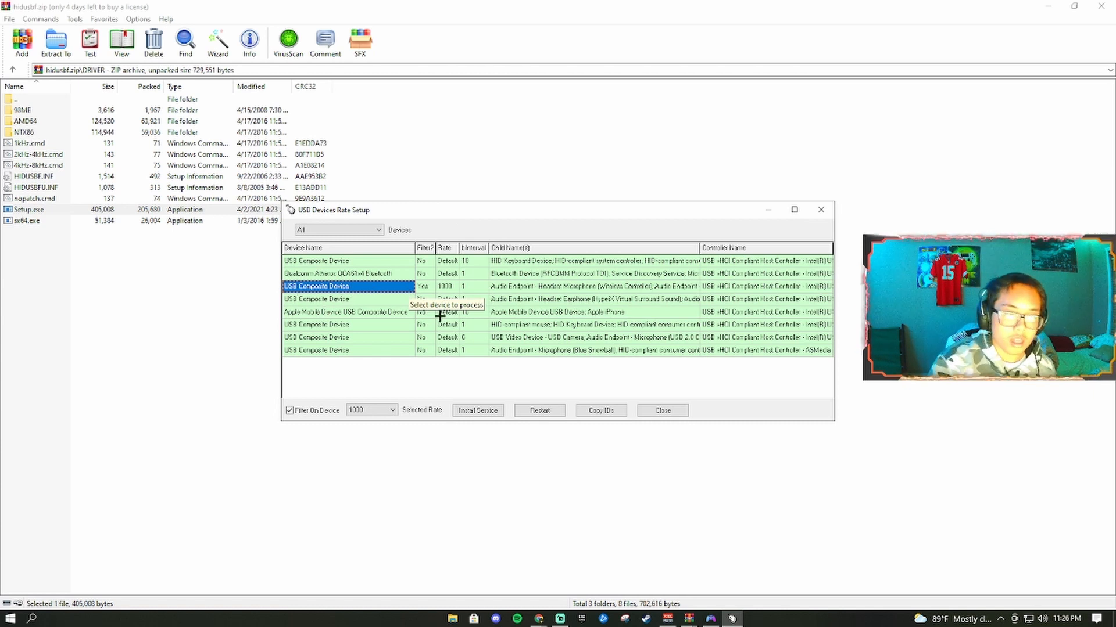
{"action": "left_click", "coordinate": [480, 287]}
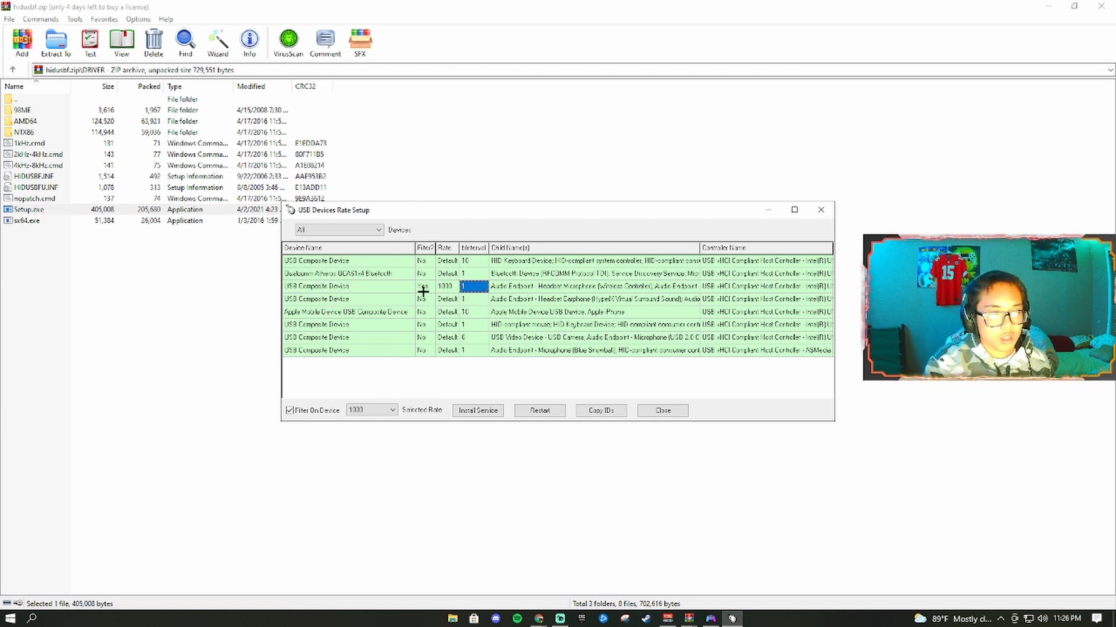
{"action": "left_click", "coordinate": [401, 287]}
{"action": "left_click", "coordinate": [497, 288]}
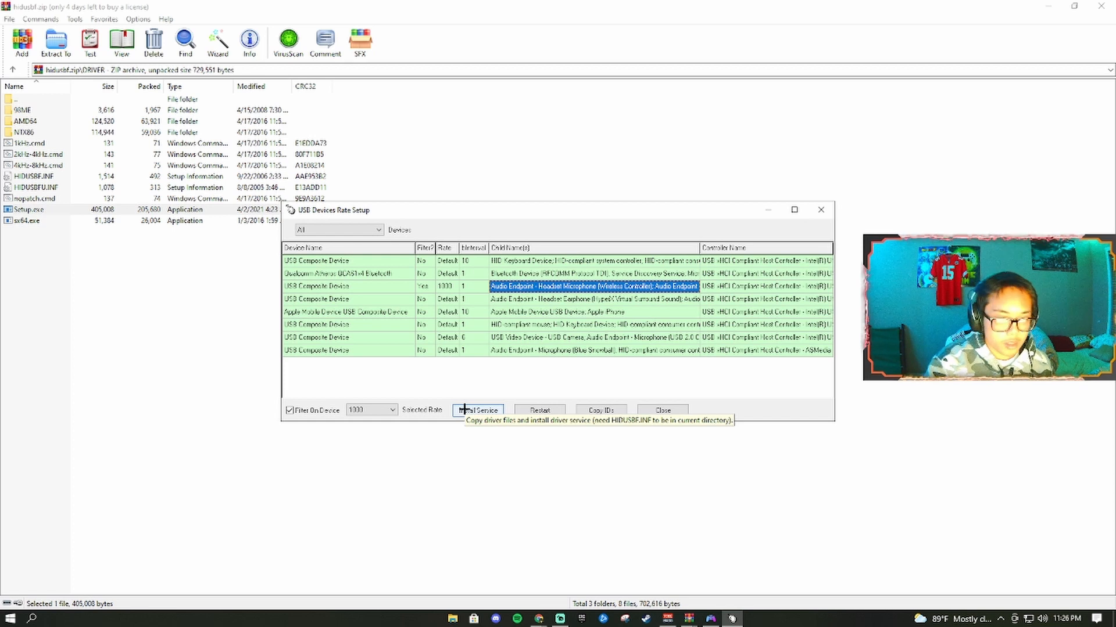
{"action": "left_click", "coordinate": [392, 411]}
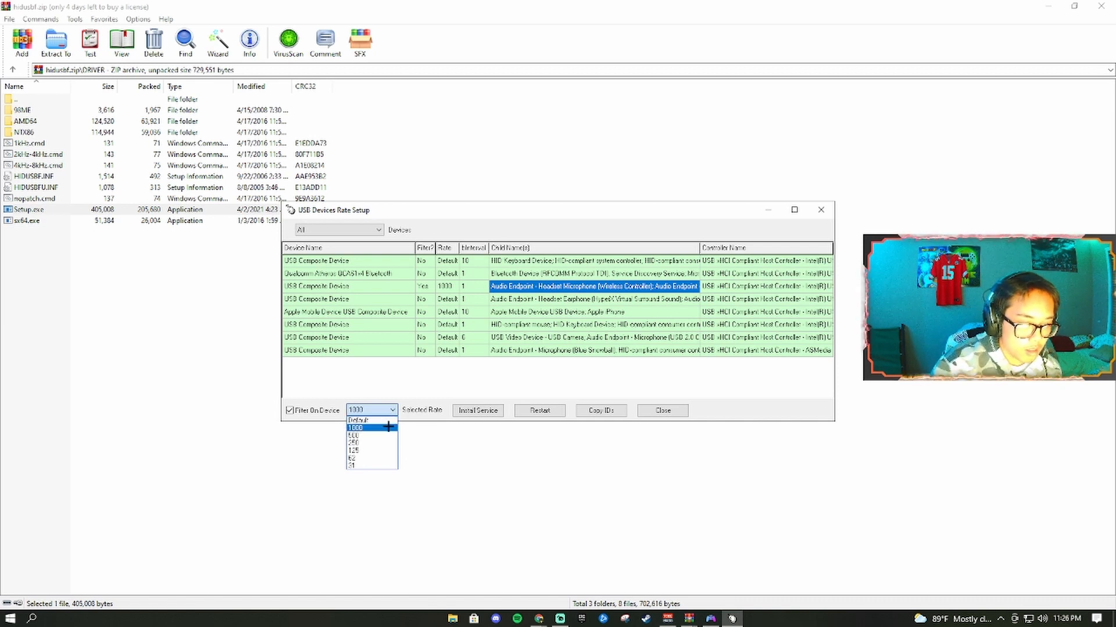
{"action": "left_click", "coordinate": [390, 427]}
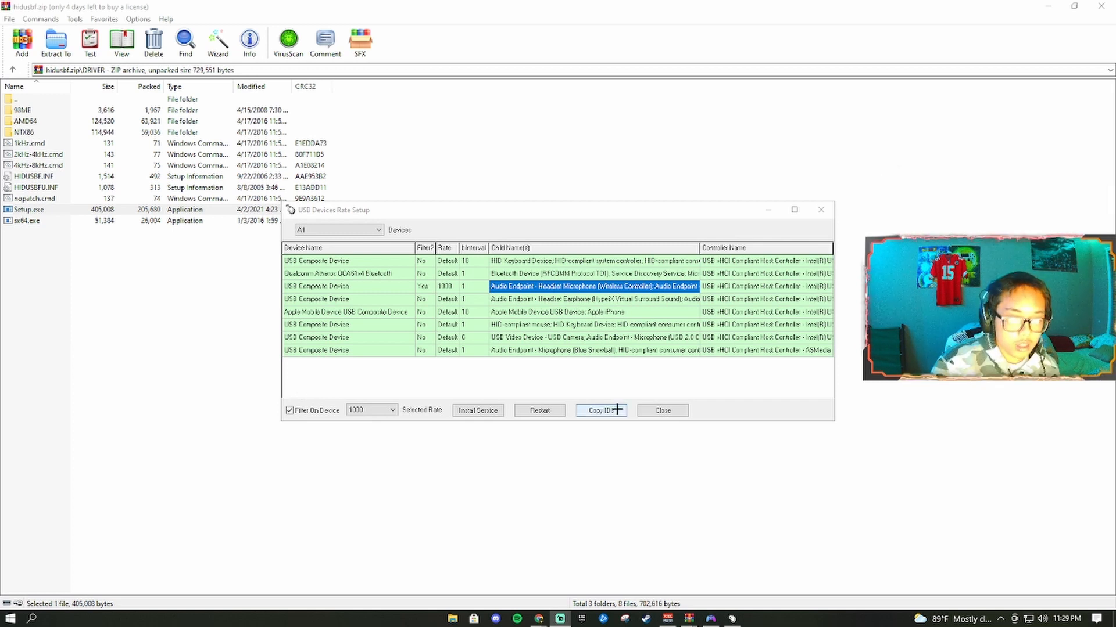
{"action": "left_click", "coordinate": [642, 411]}
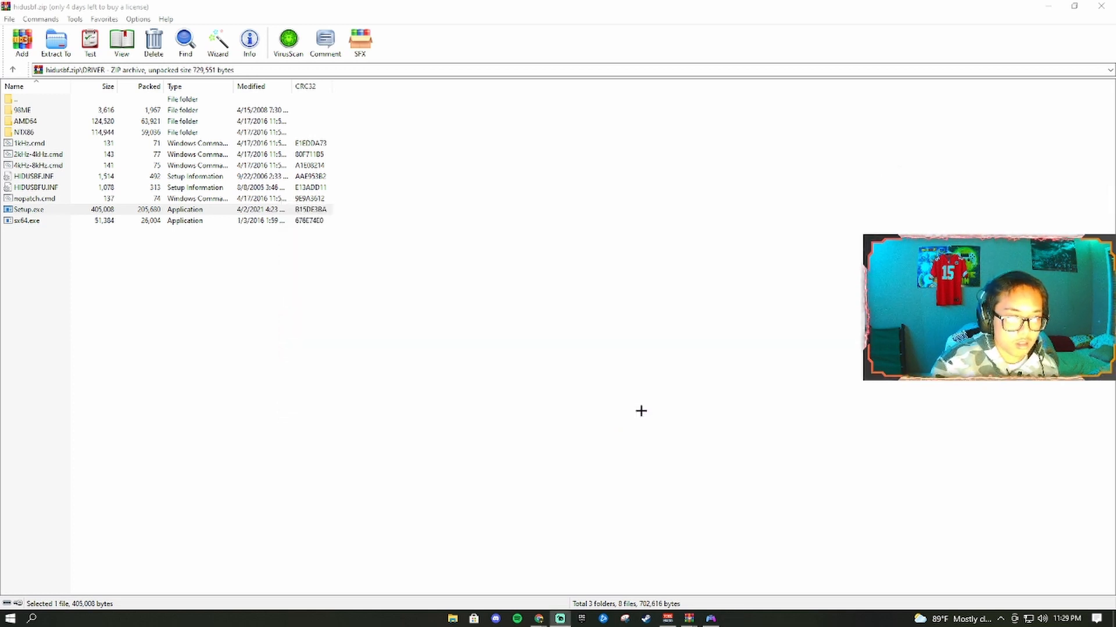
Run Setup.exe from the archive again and list All devices in the USB rate setup
{"action": "double_click", "coordinate": [58, 210]}
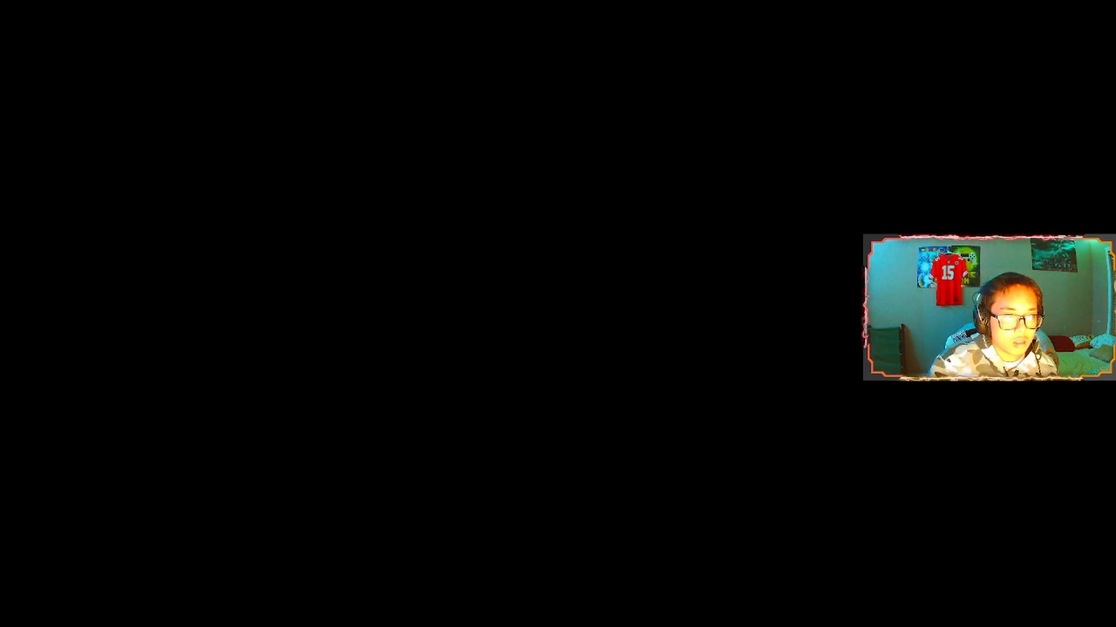
{"action": "left_click", "coordinate": [334, 230]}
{"action": "left_click", "coordinate": [334, 270]}
{"action": "left_click", "coordinate": [318, 230]}
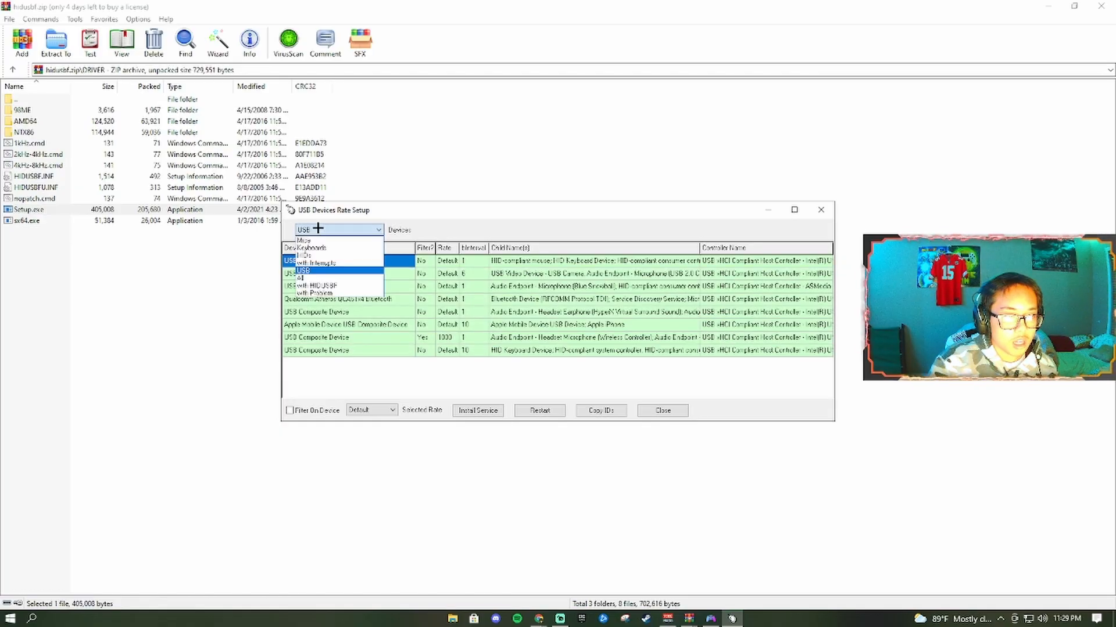
{"action": "left_click", "coordinate": [308, 278]}
Check the filter, rate and interval entries of the wireless controller's USB Composite Device
{"action": "left_click", "coordinate": [406, 287]}
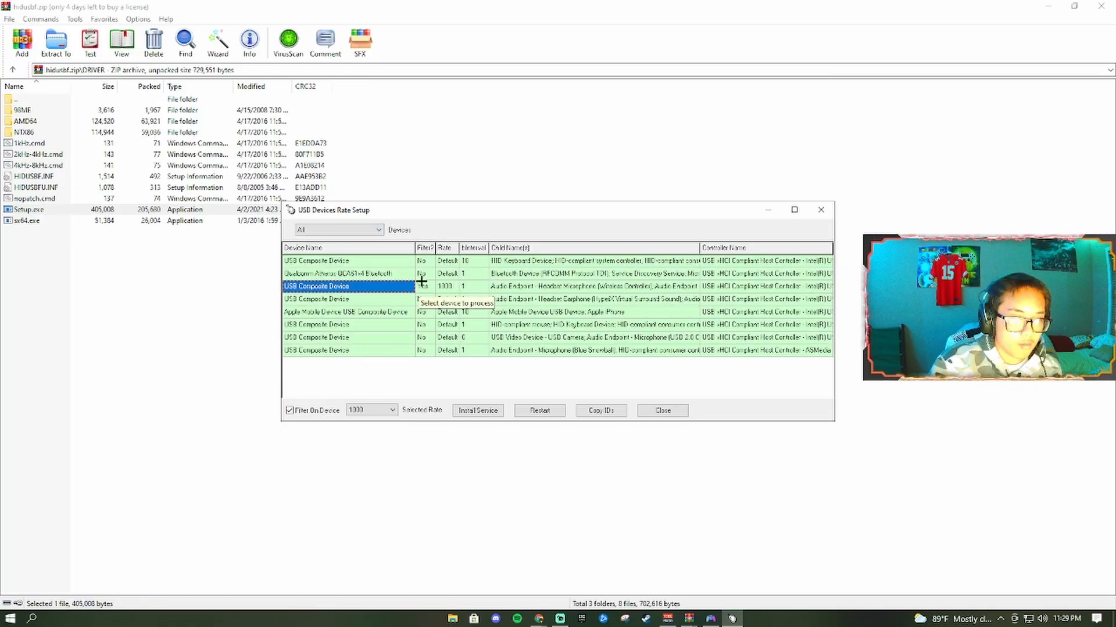
{"action": "left_click", "coordinate": [422, 286]}
{"action": "left_click", "coordinate": [446, 287]}
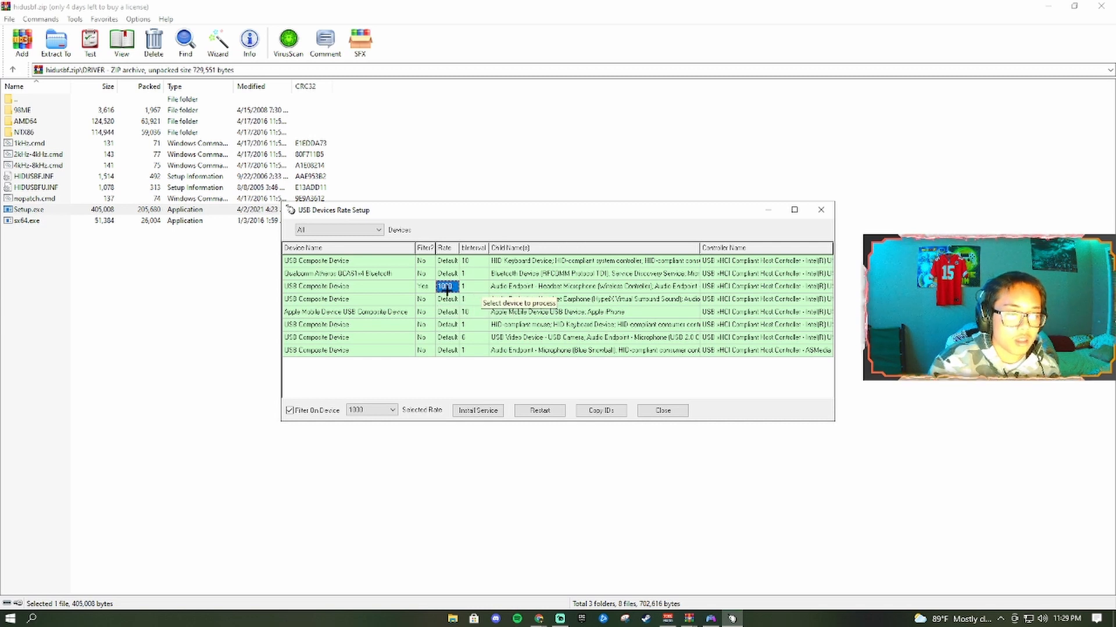
{"action": "left_click", "coordinate": [481, 286]}
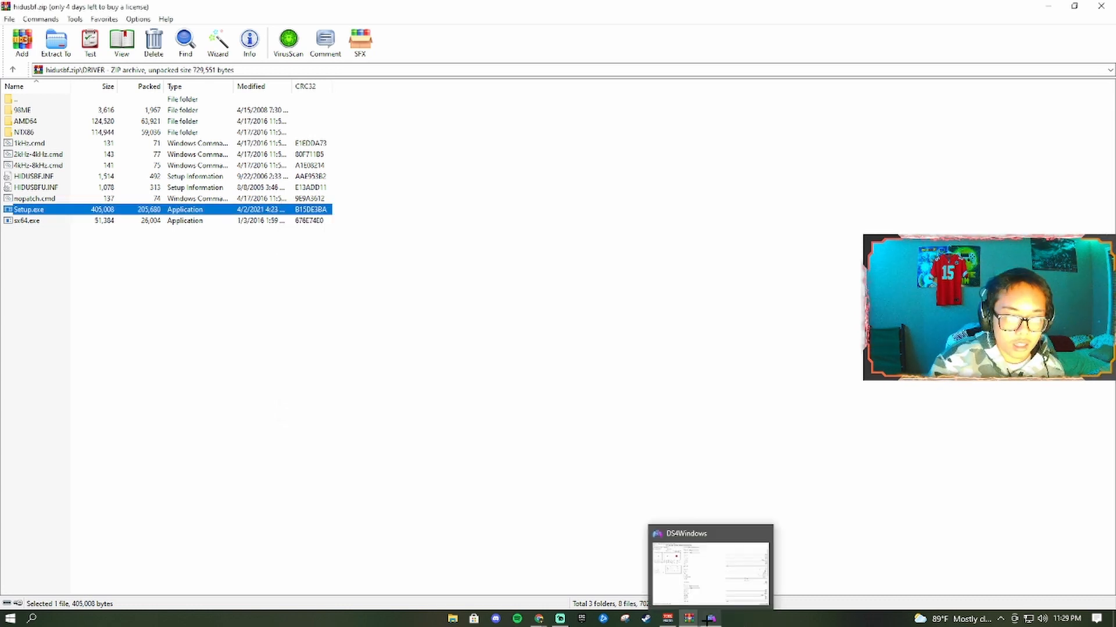
Switch to DS4Windows, save the testing profile and reopen it to check the input delay in its live controller readings
{"action": "left_click", "coordinate": [710, 619]}
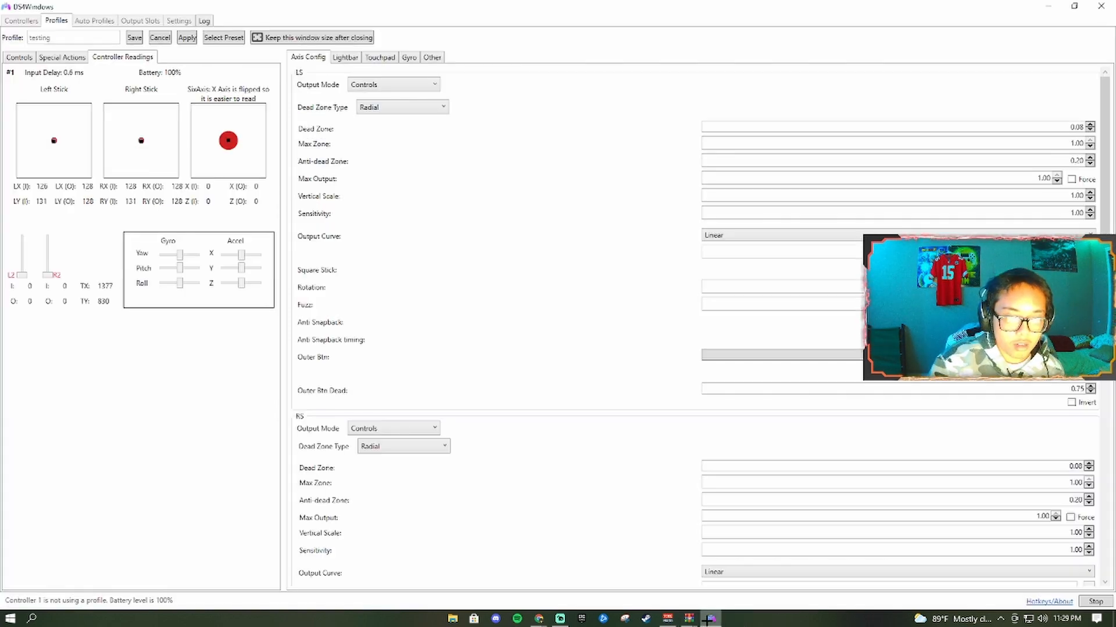
{"action": "left_click", "coordinate": [134, 37]}
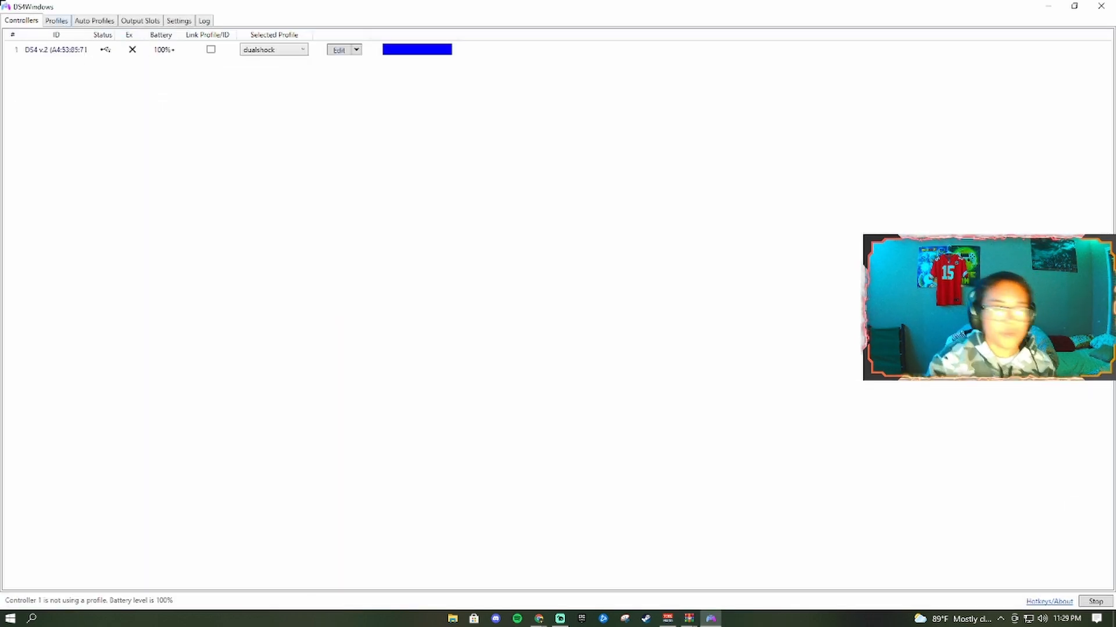
{"action": "left_click", "coordinate": [61, 21]}
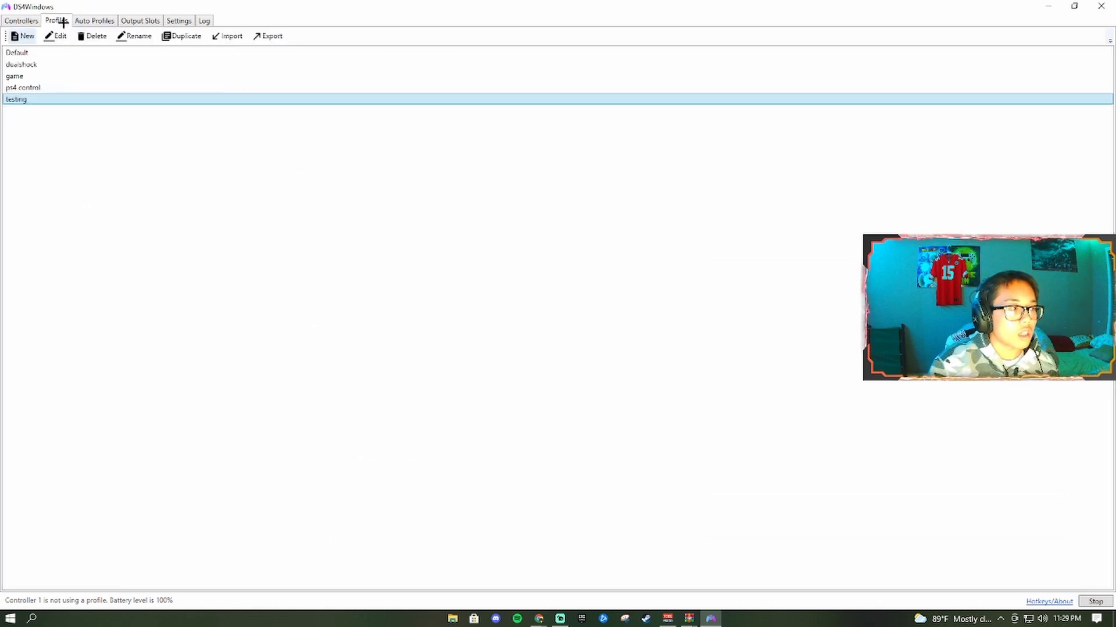
{"action": "double_click", "coordinate": [38, 99]}
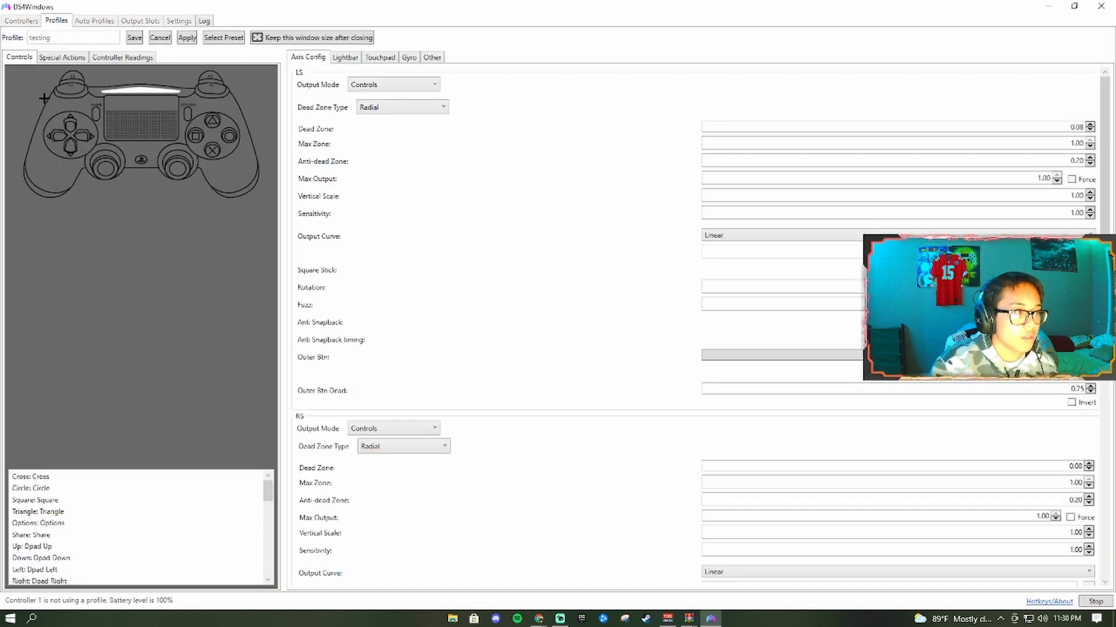
{"action": "left_click", "coordinate": [125, 58]}
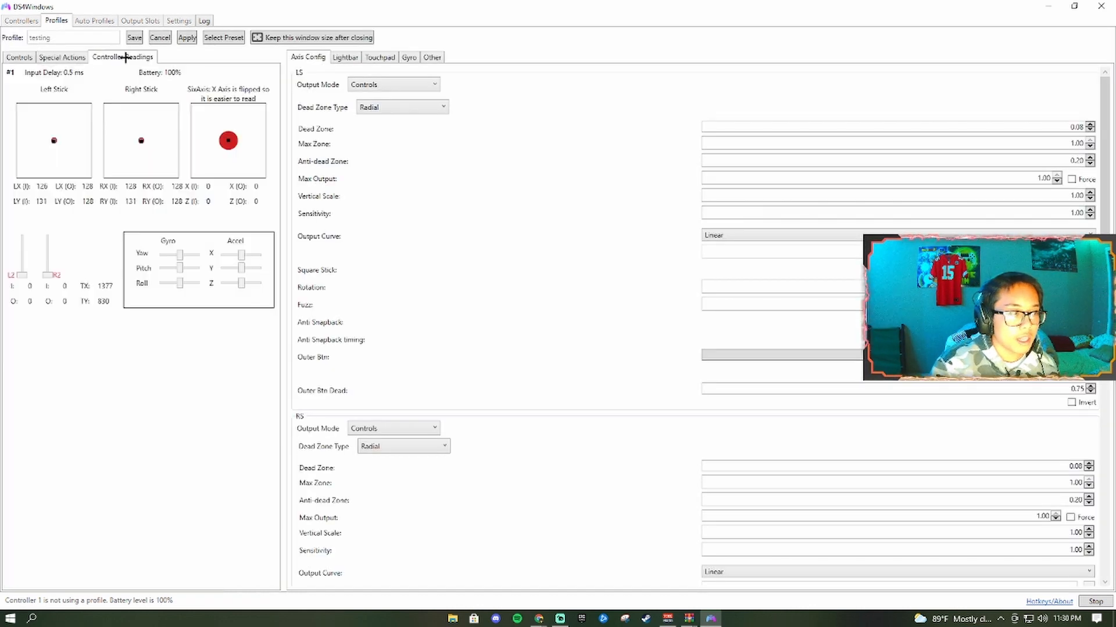